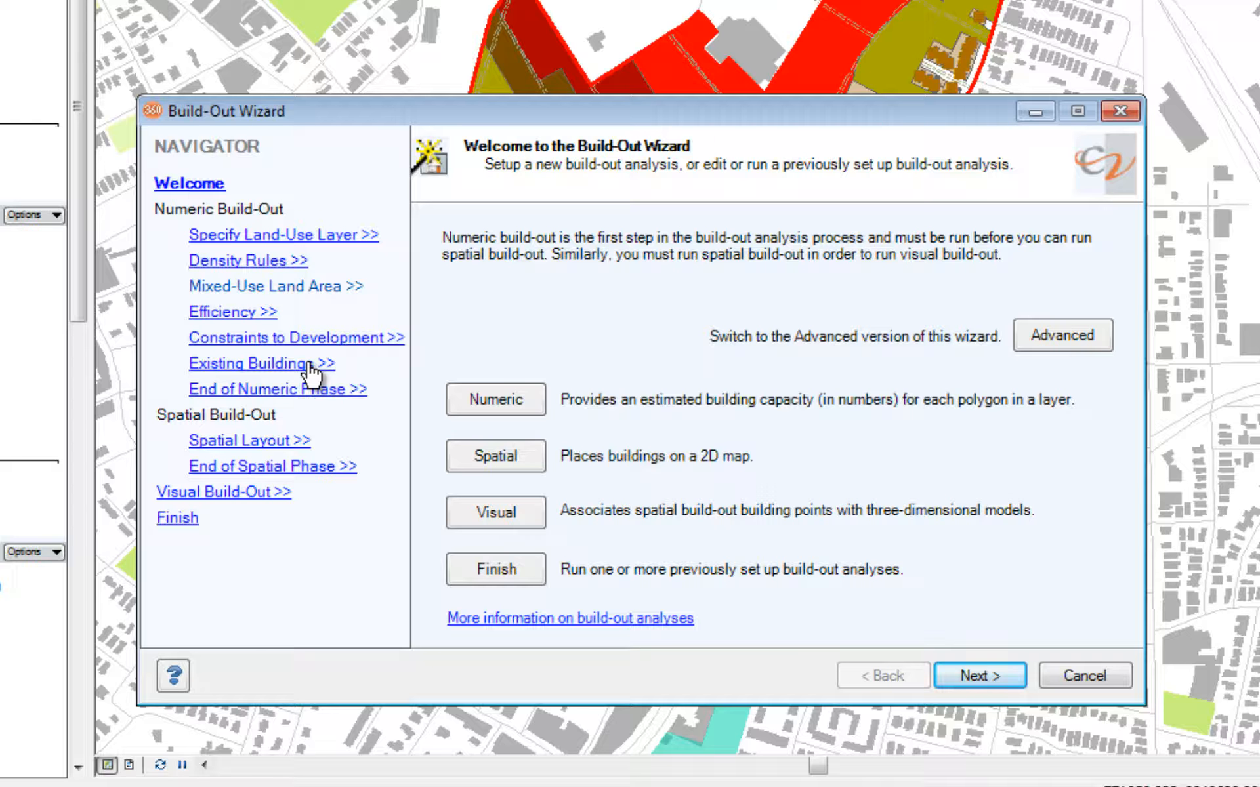
# Review the density rules for all land-use designations through Transit Mixed Use, and continue to the mixed-use land area percentages.
pyautogui.click(263, 269)
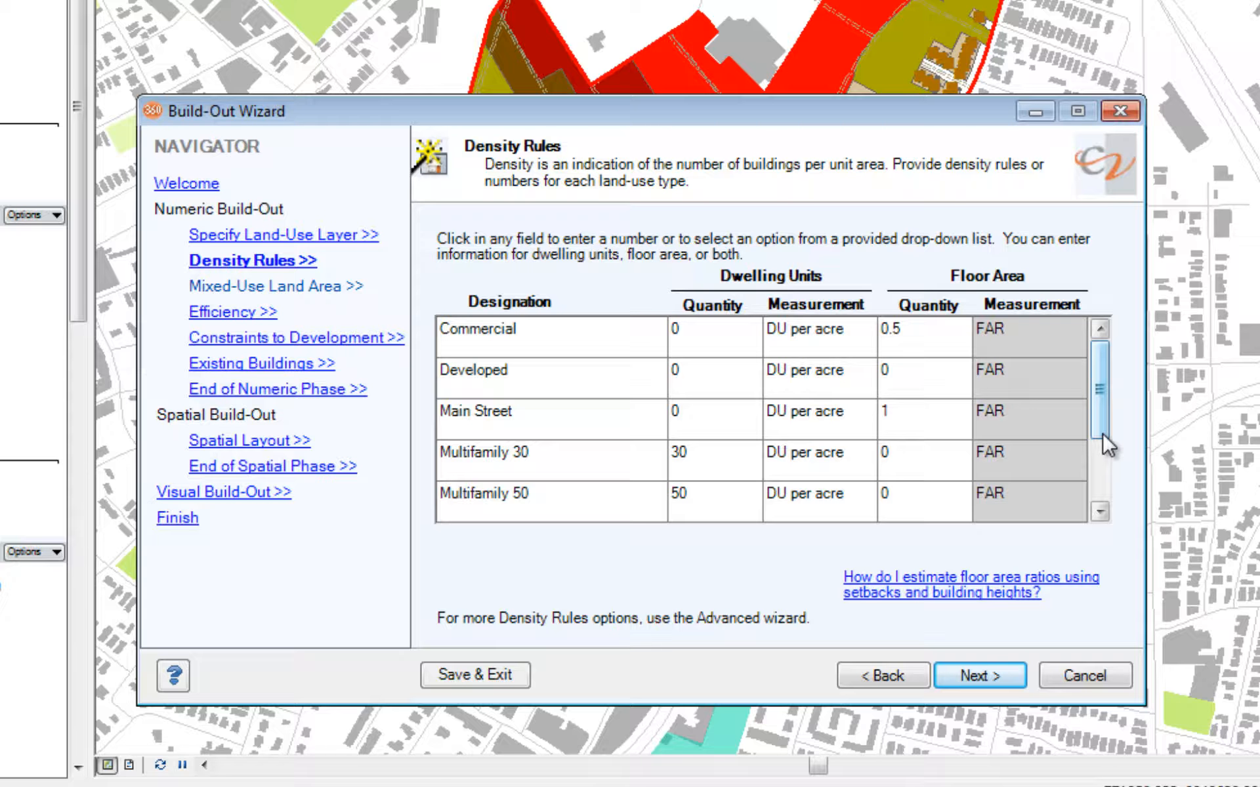
pyautogui.moveTo(1102, 437); pyautogui.dragTo(1104, 495)
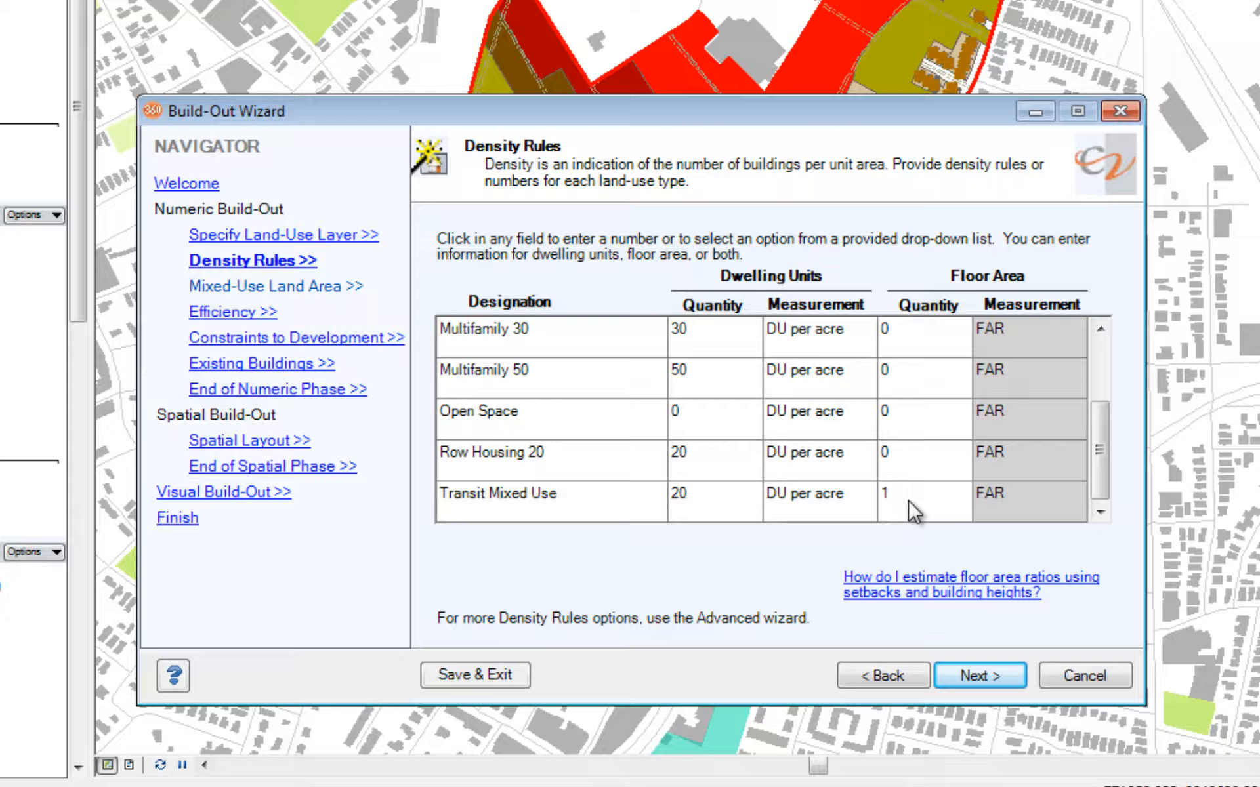
pyautogui.click(971, 673)
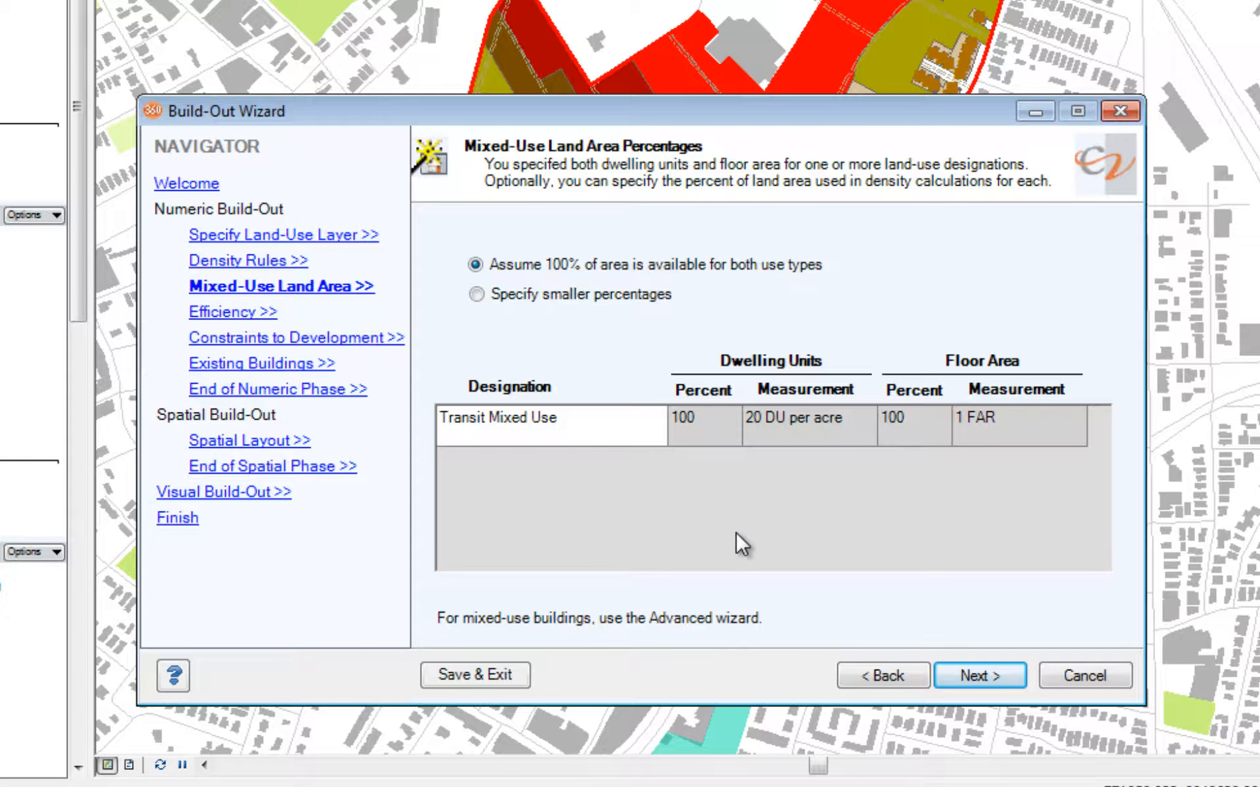
# Specify smaller mixed-use land area percentages for Transit Mixed Use: 80 for dwelling units and 20 for floor area.
pyautogui.click(478, 297)
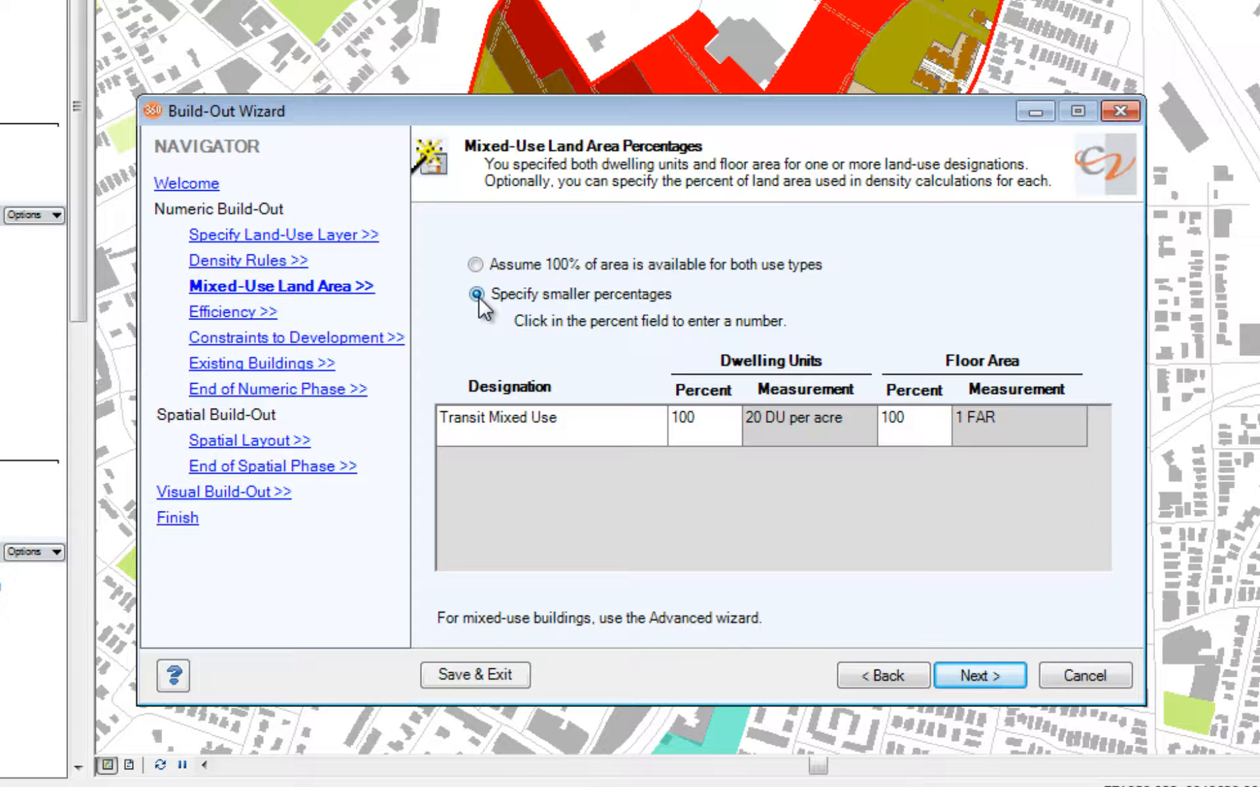
pyautogui.click(707, 426)
pyautogui.write('80')
pyautogui.click(922, 420)
pyautogui.write('20')
pyautogui.click(1004, 677)
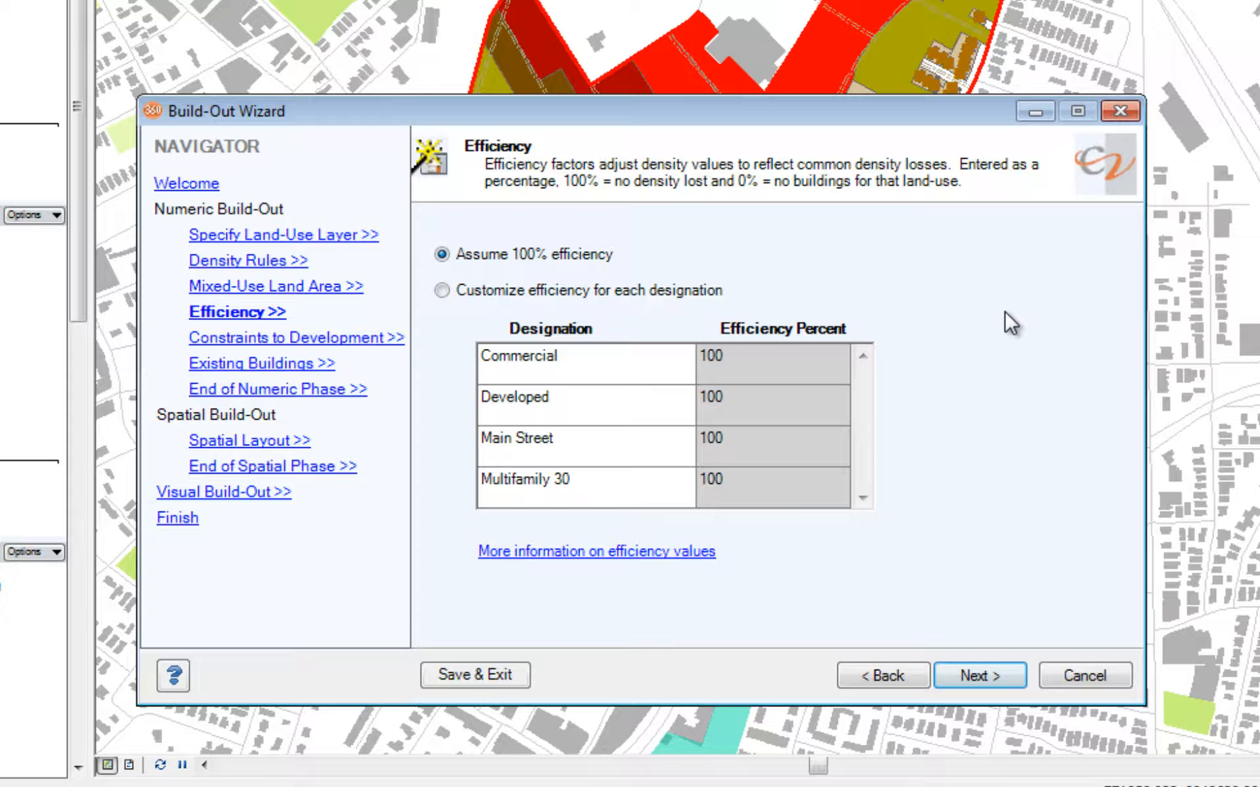
# Customize efficiency by designation, setting Multifamily 30 to 90 percent and Multifamily 50 to 75 percent.
pyautogui.click(442, 292)
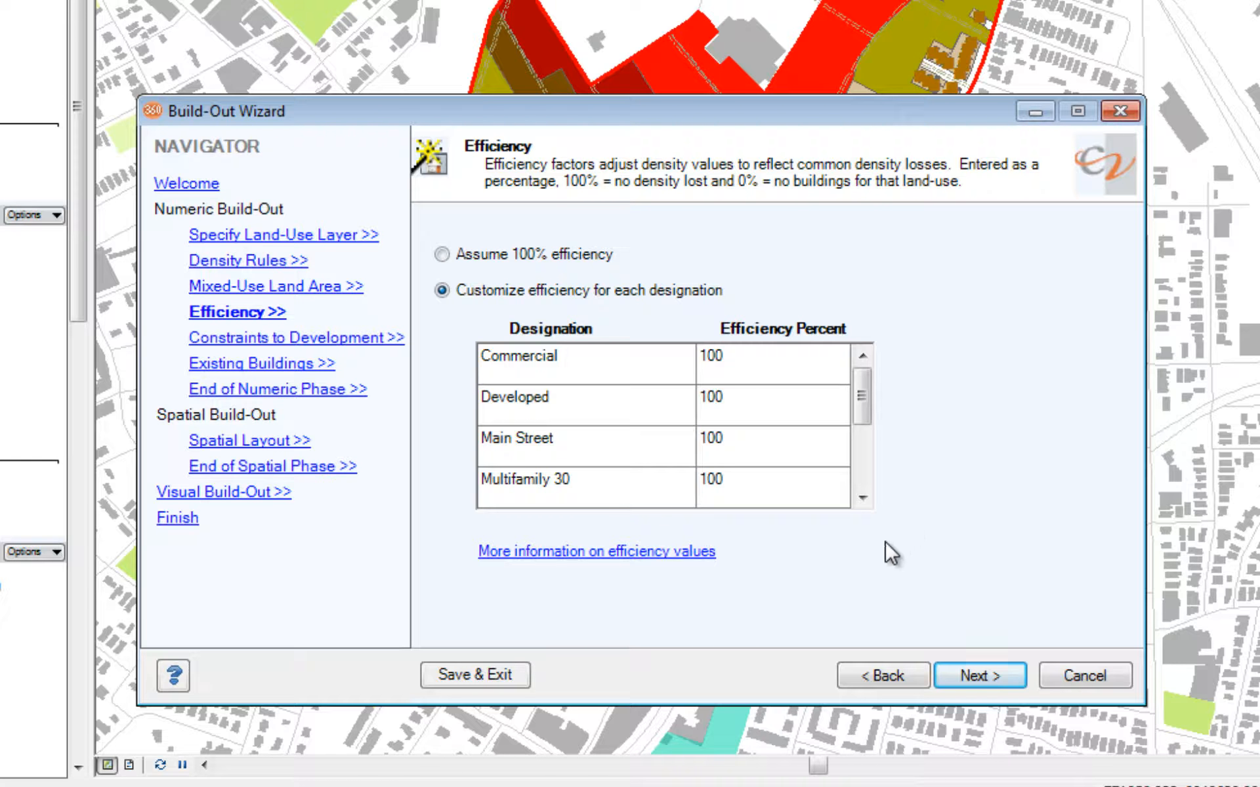
pyautogui.click(776, 495)
pyautogui.write('90')
pyautogui.click(861, 499)
pyautogui.click(861, 499)
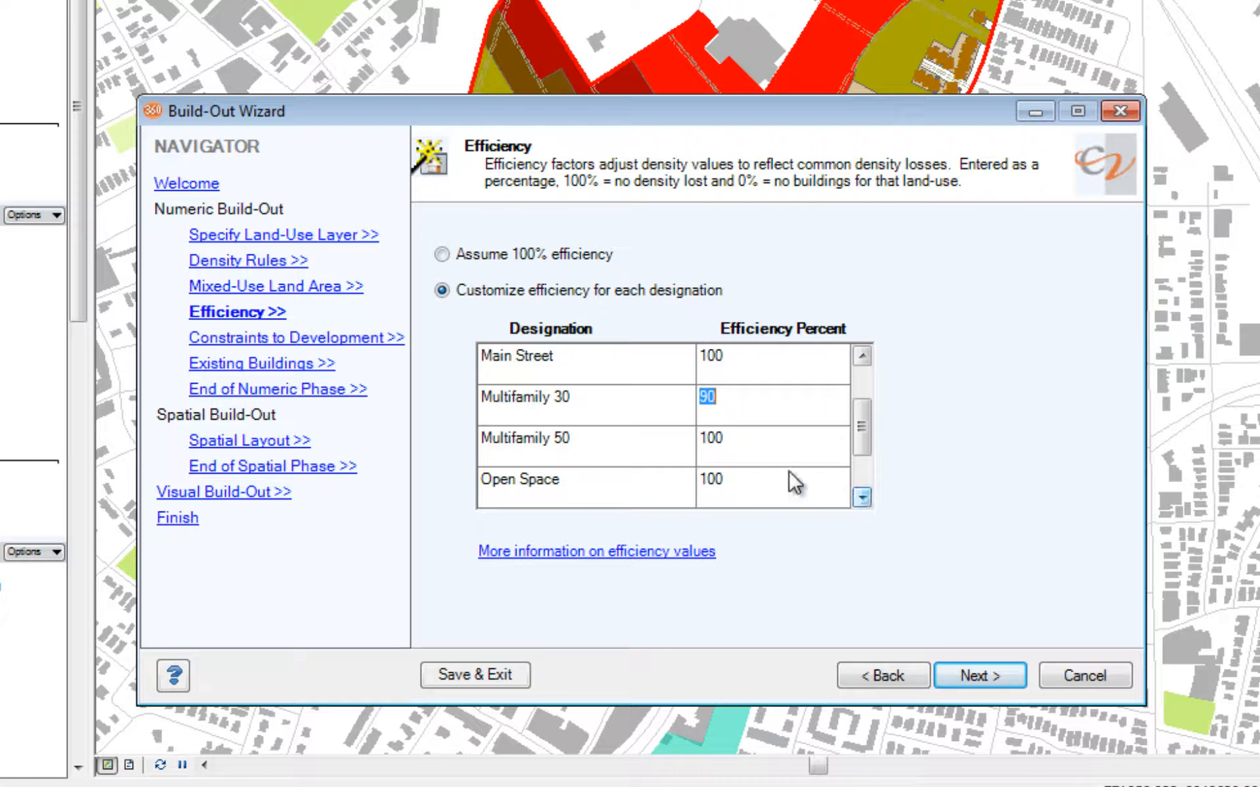
pyautogui.click(779, 452)
pyautogui.write('75')
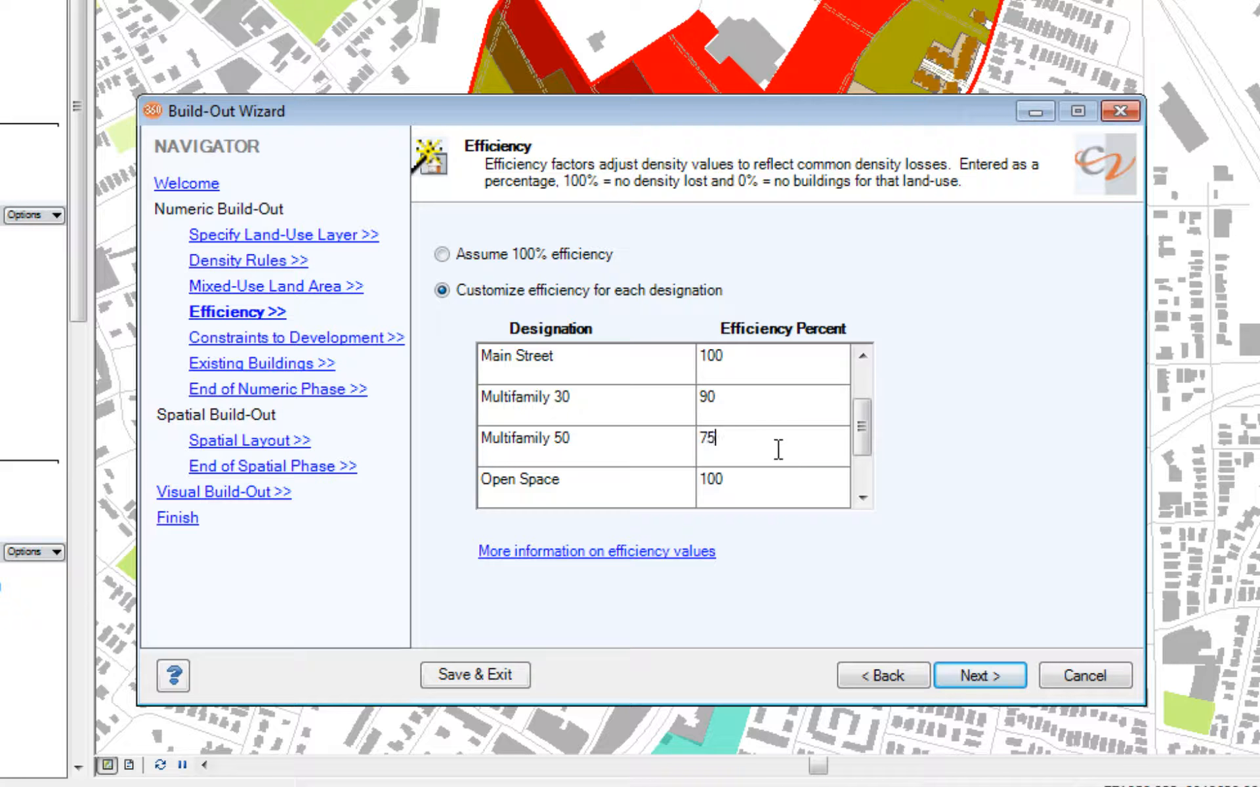
pyautogui.click(996, 666)
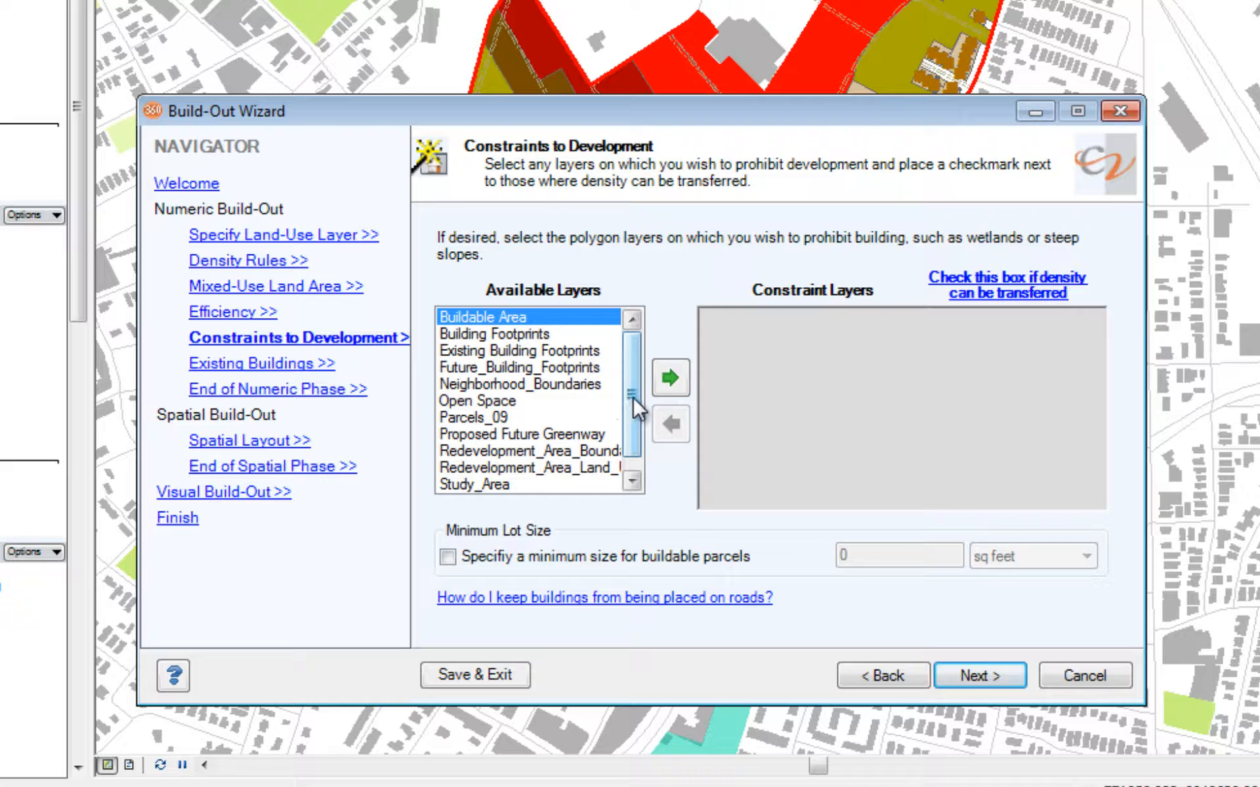
# Add the Proposed Future Greenway layer as a constraint to development, without density transfer.
pyautogui.moveTo(633, 401); pyautogui.dragTo(630, 418)
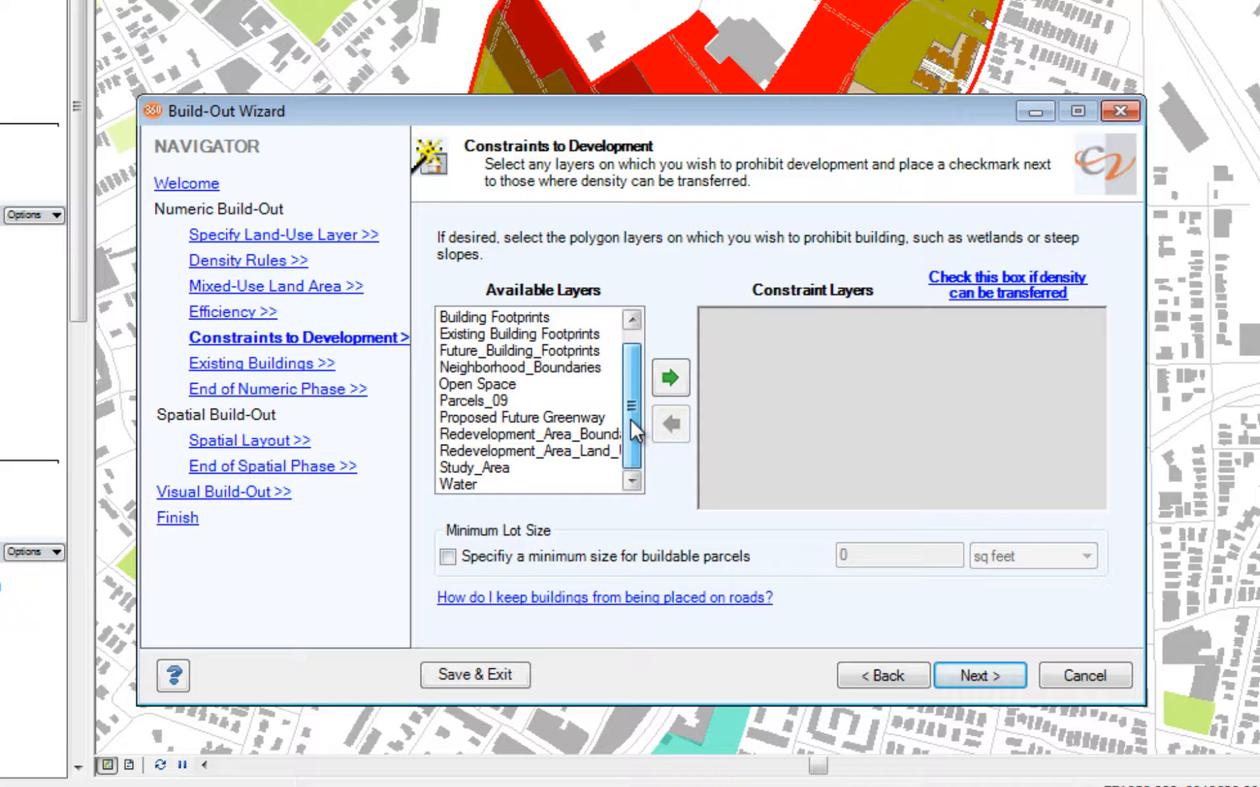
pyautogui.click(577, 419)
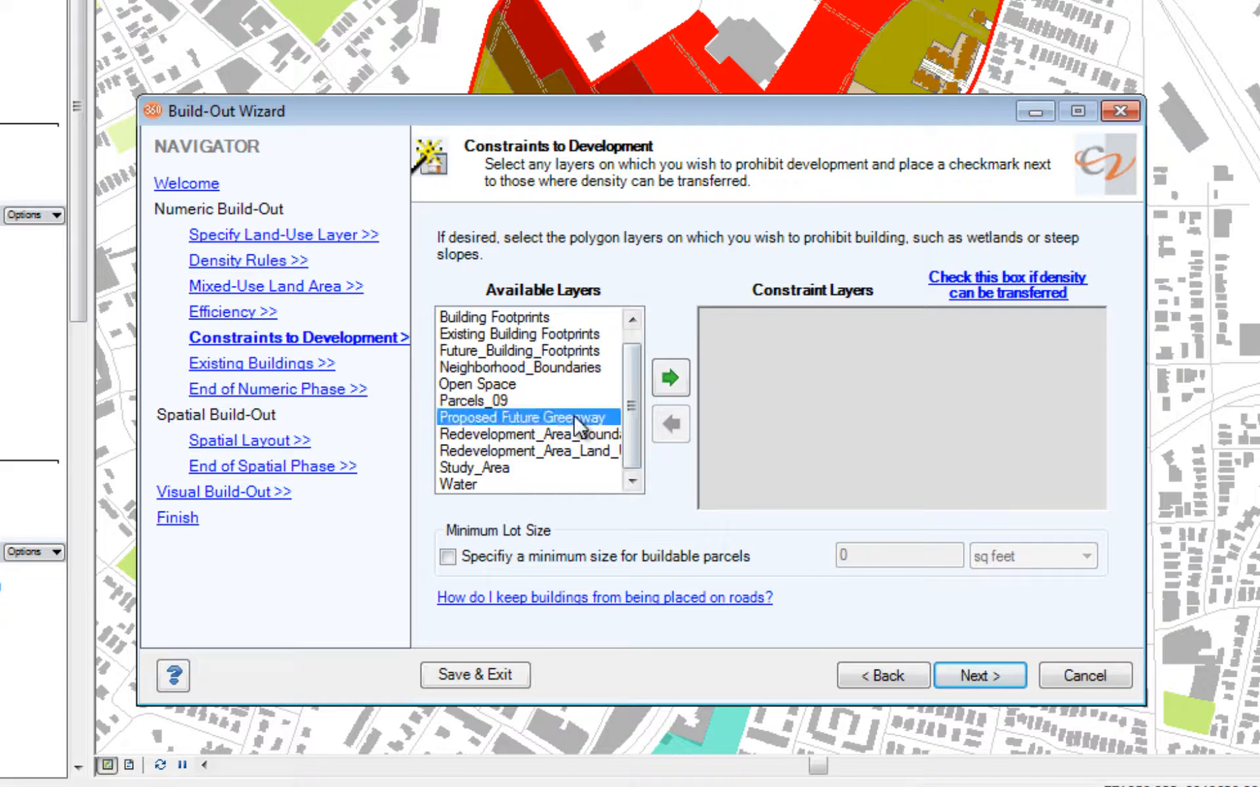
pyautogui.click(671, 379)
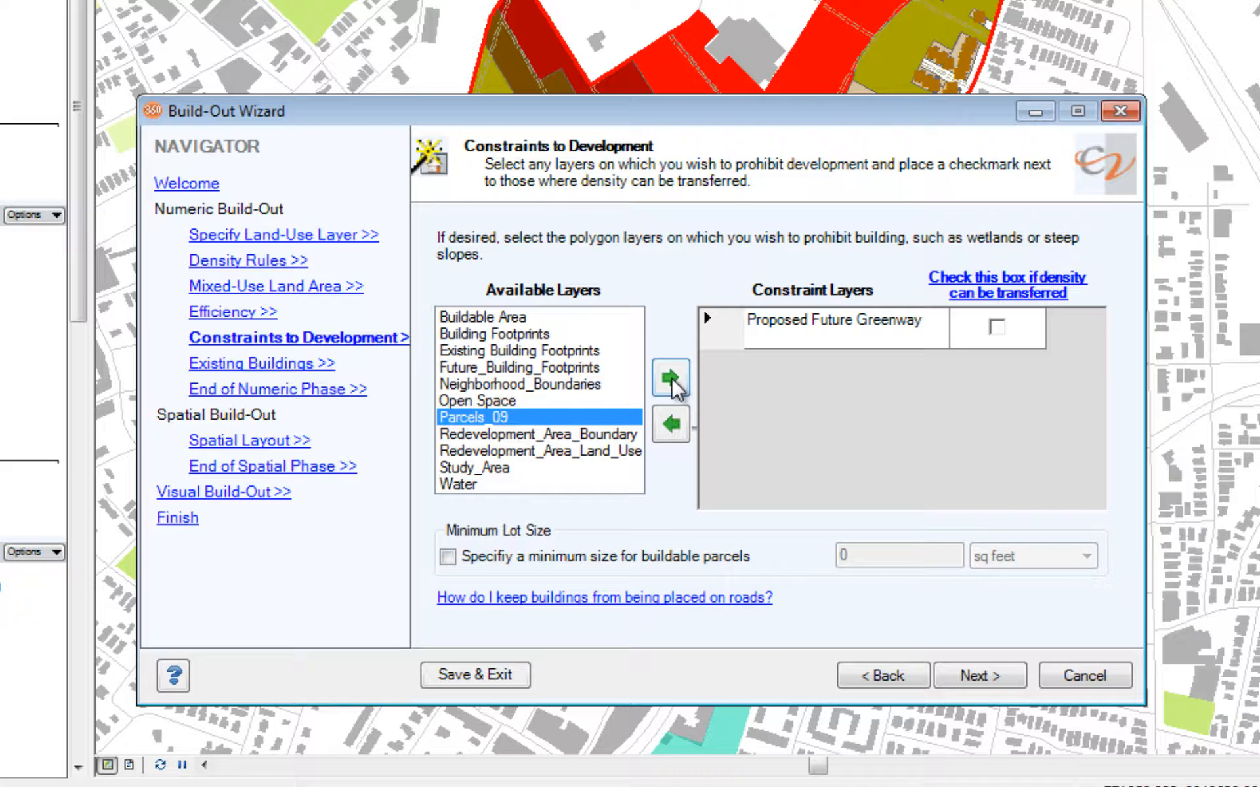
pyautogui.click(981, 676)
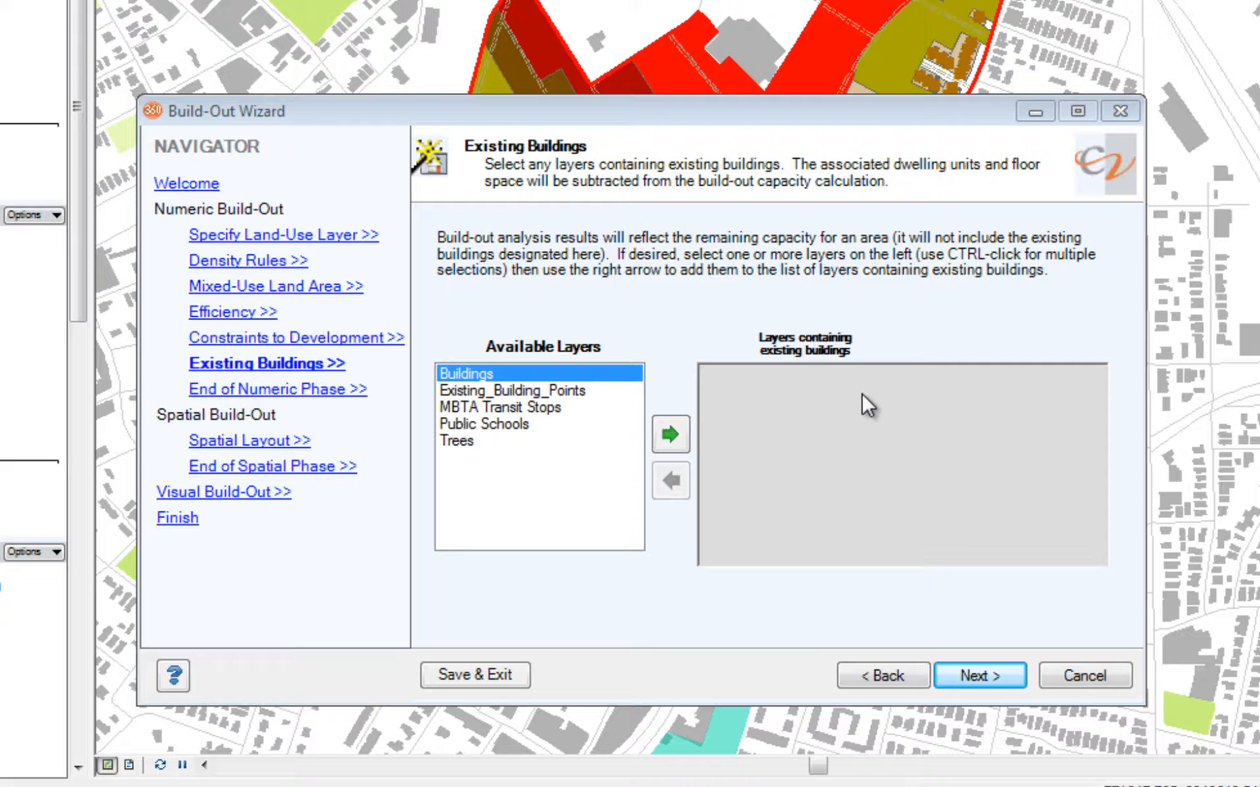
# Designate Existing_Building_Points as the layer containing existing buildings.
pyautogui.click(557, 390)
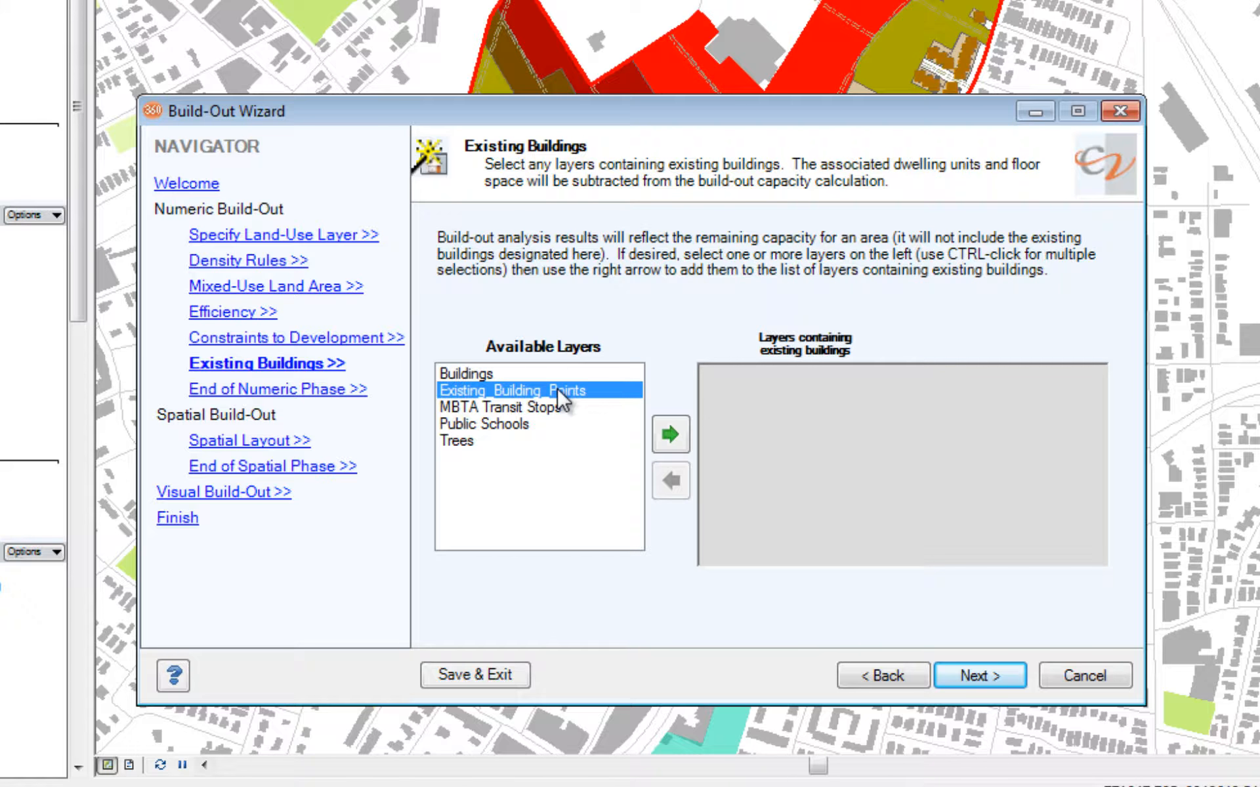
pyautogui.click(672, 436)
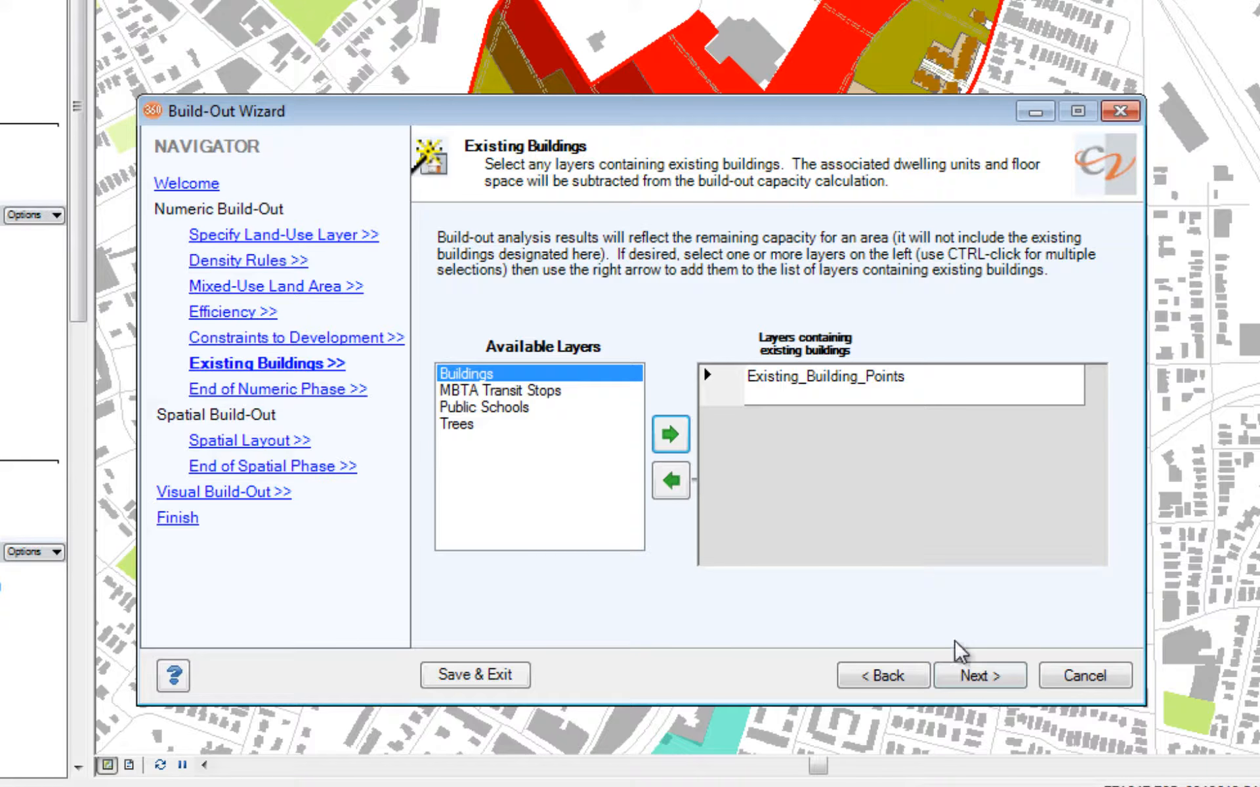
pyautogui.click(976, 677)
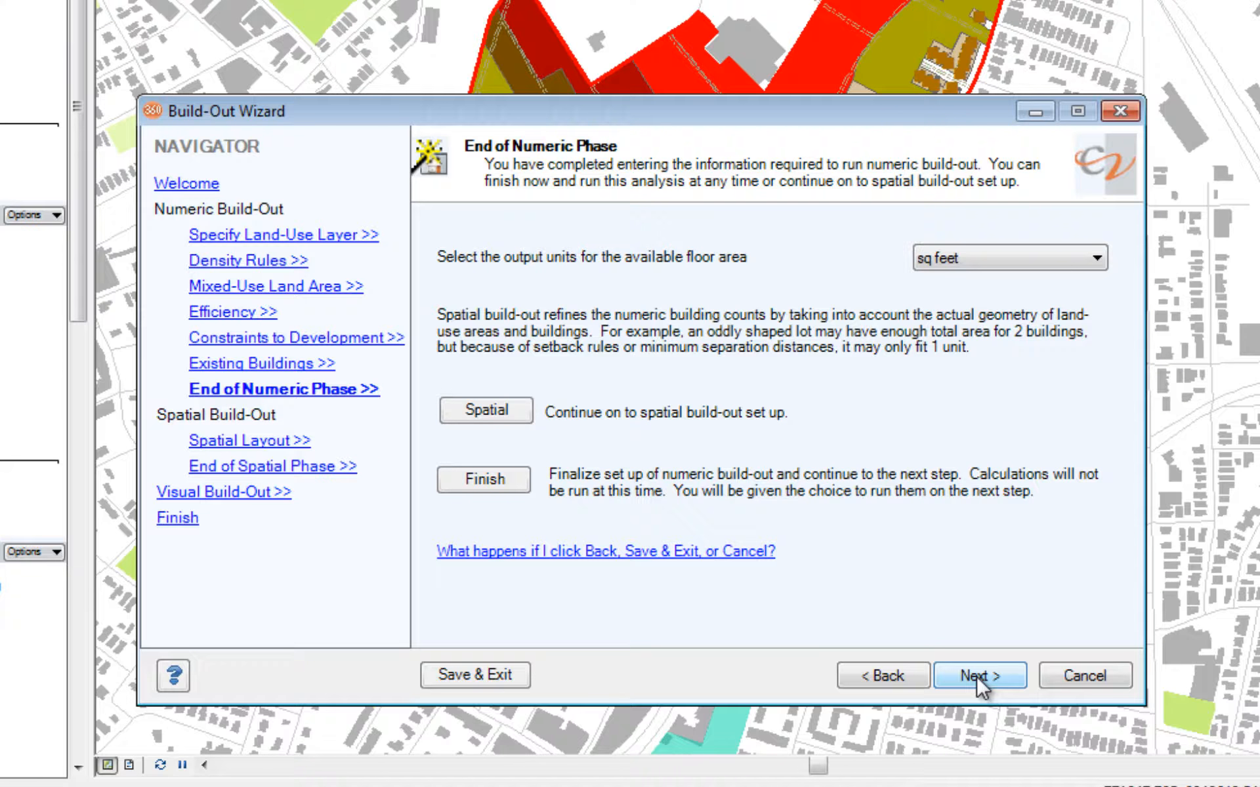
# Finalize the numeric setup and run the numeric build-out into a new scenario named "Urban Fabric Refined" based on Urban Fabric.
pyautogui.click(497, 486)
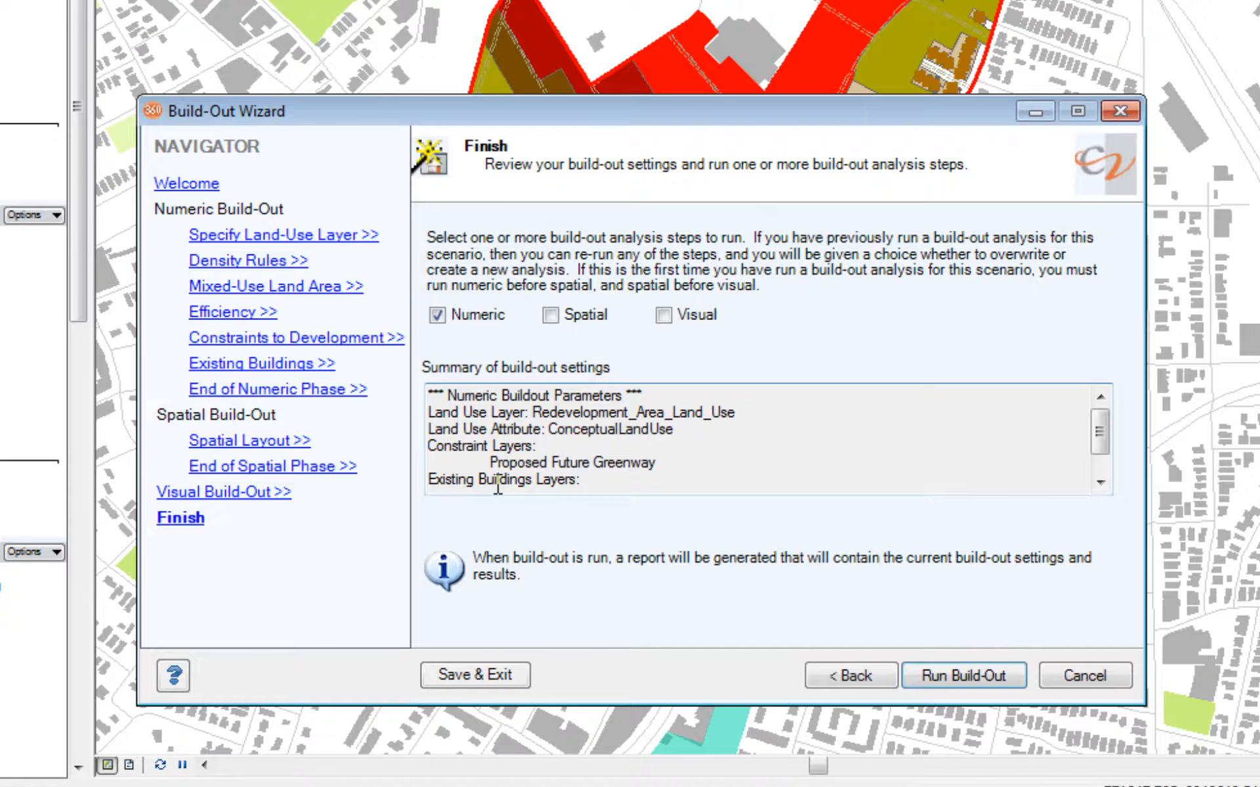
pyautogui.click(950, 679)
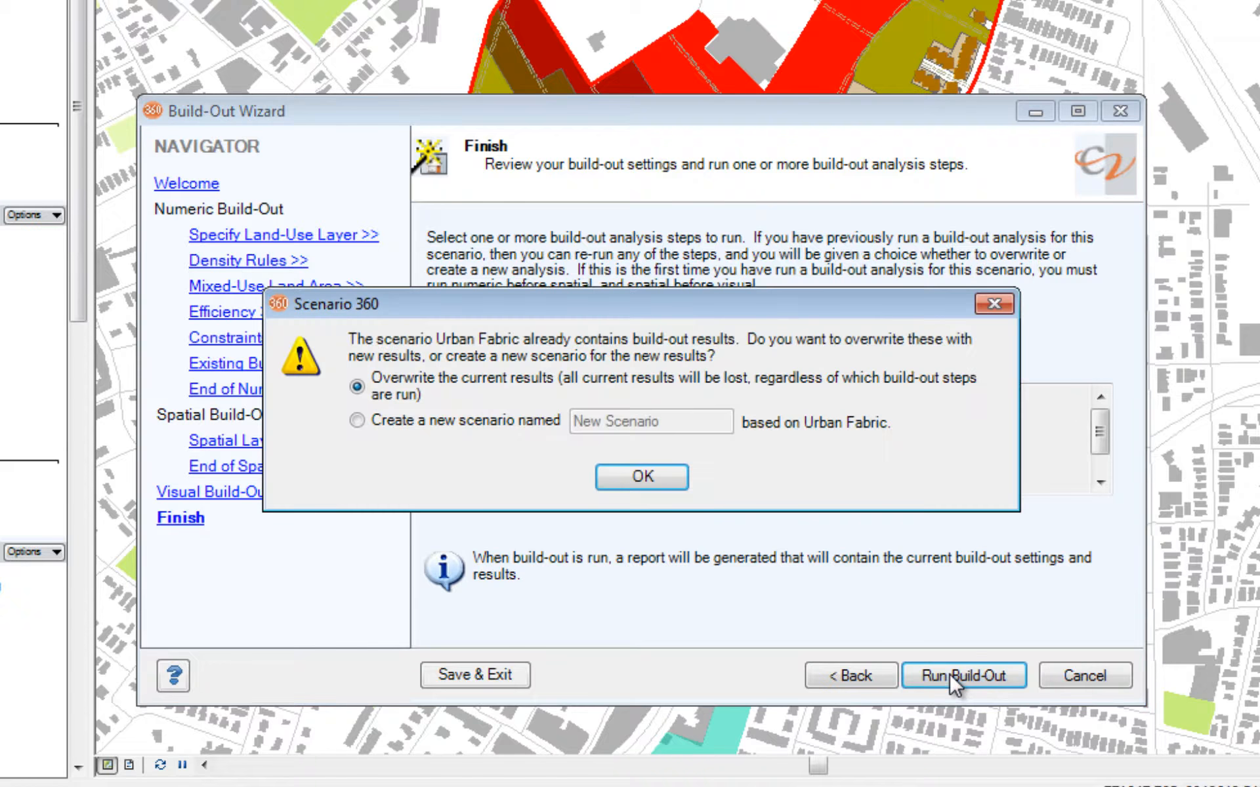
pyautogui.click(399, 422)
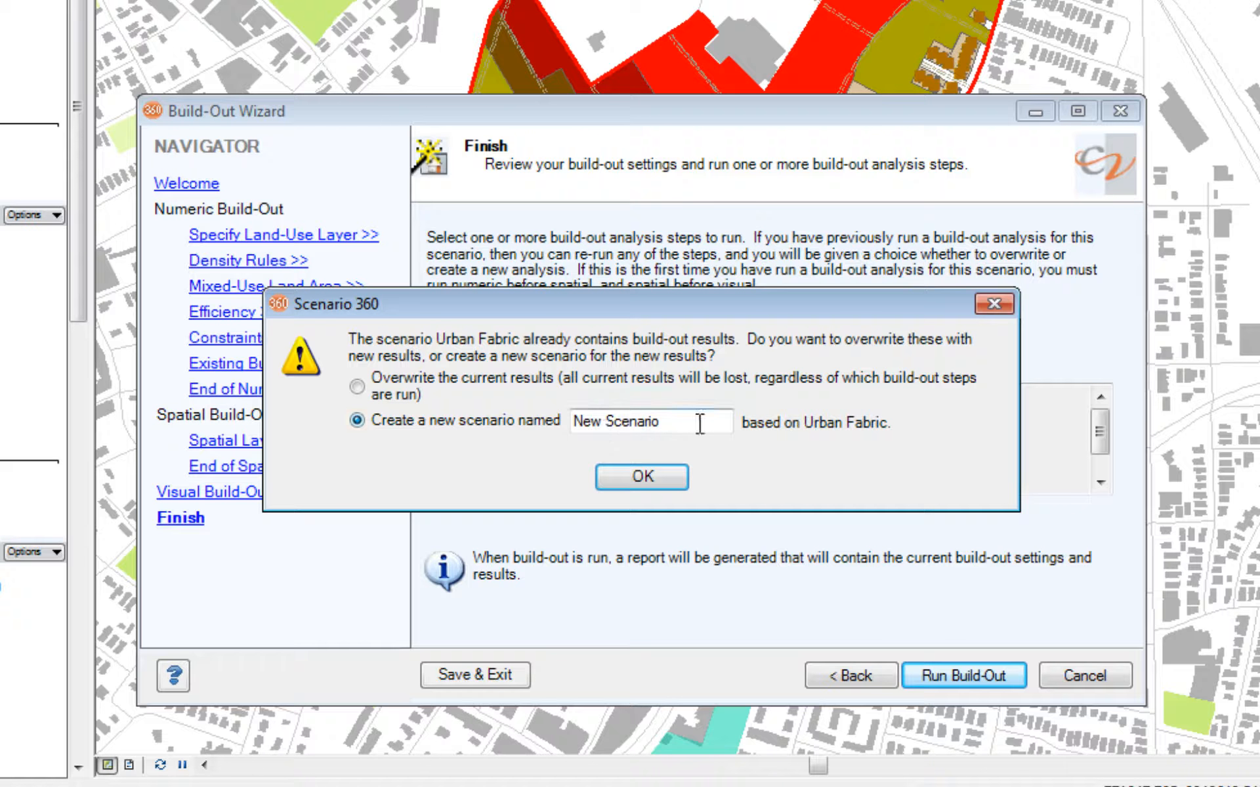
pyautogui.moveTo(701, 423); pyautogui.dragTo(511, 420)
pyautogui.write('Ur')
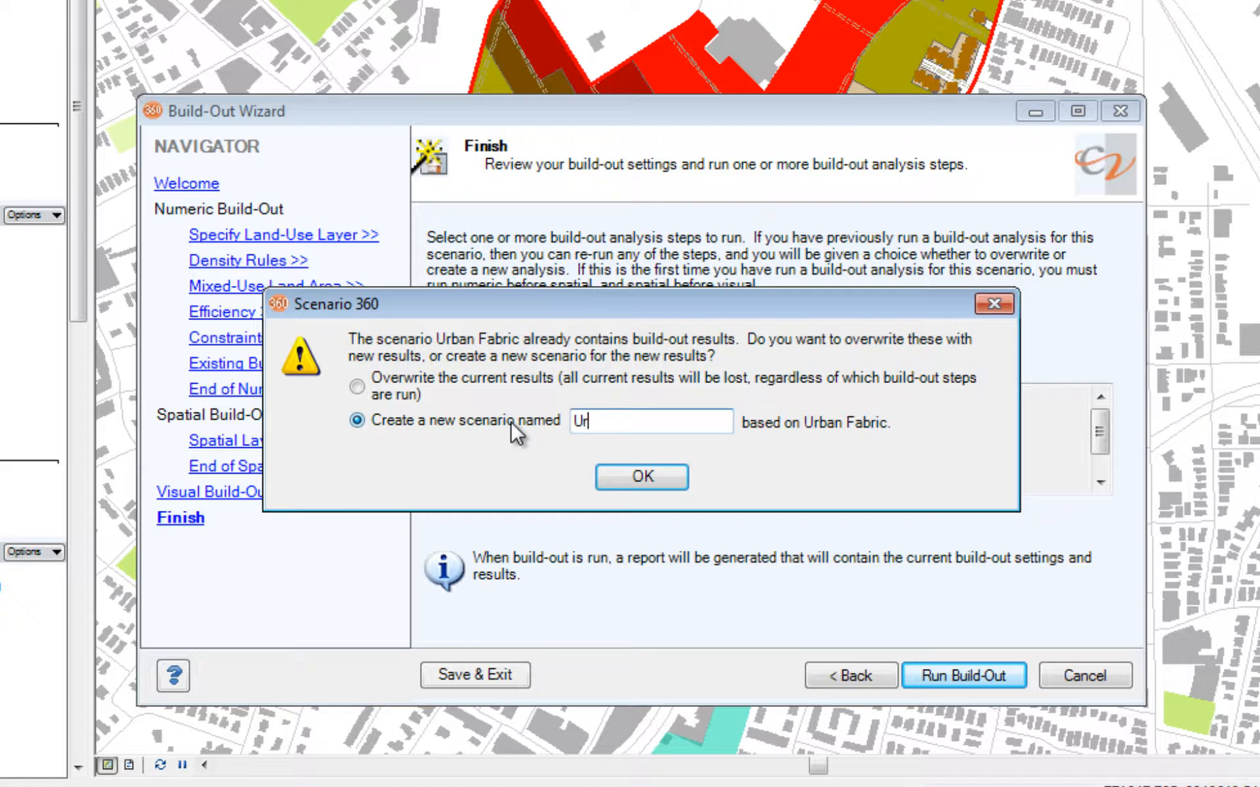
pyautogui.write('ban Fabric Refined')
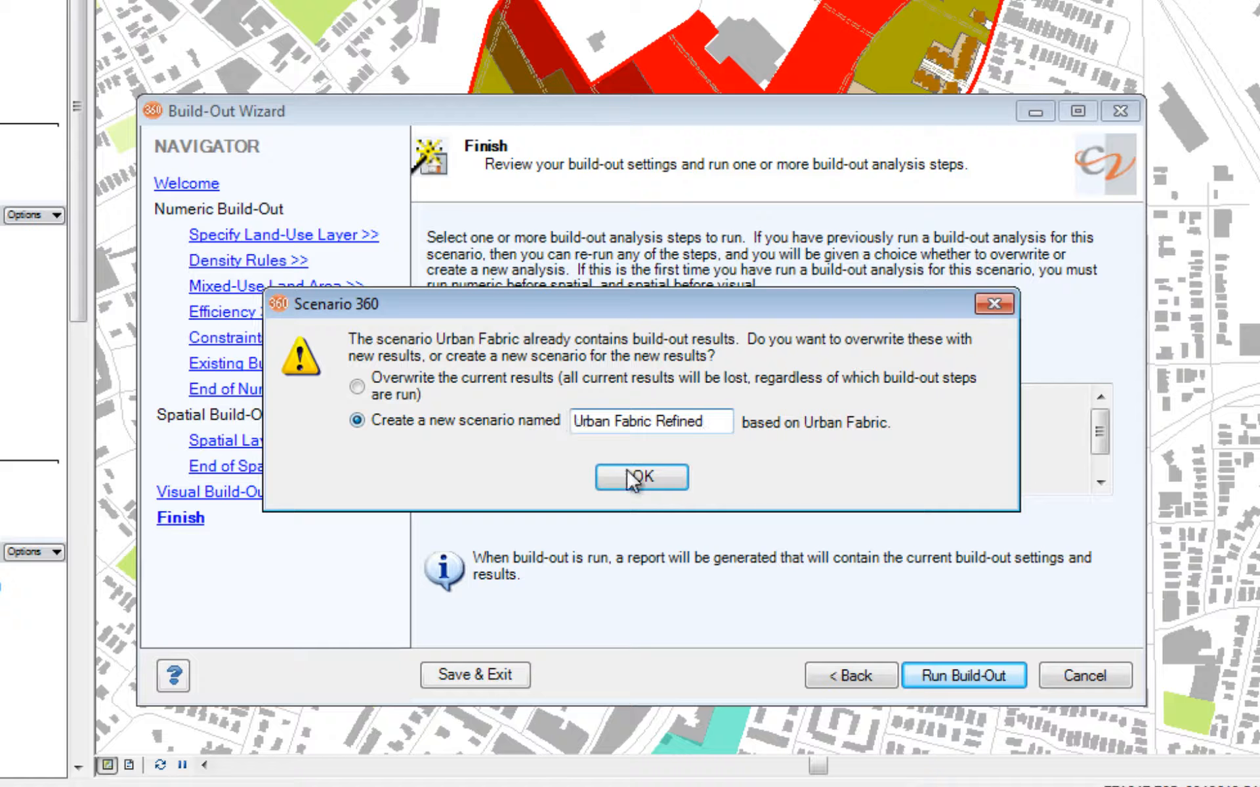
pyautogui.click(640, 479)
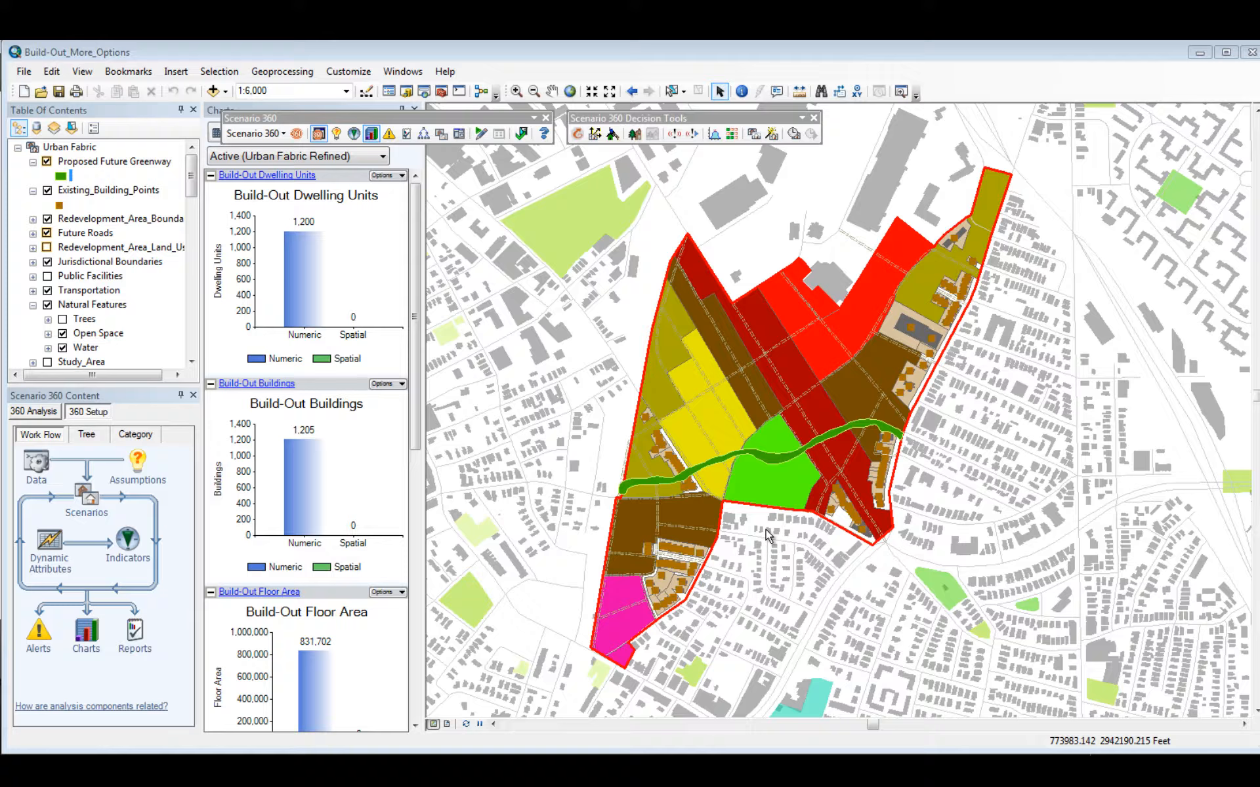
# Auto-hide the Scenario 360 Content pane, collapse the Urban Fabric layer group, and hide Proposed Future Greenway in Urban Fabric Refined.
pyautogui.click(182, 397)
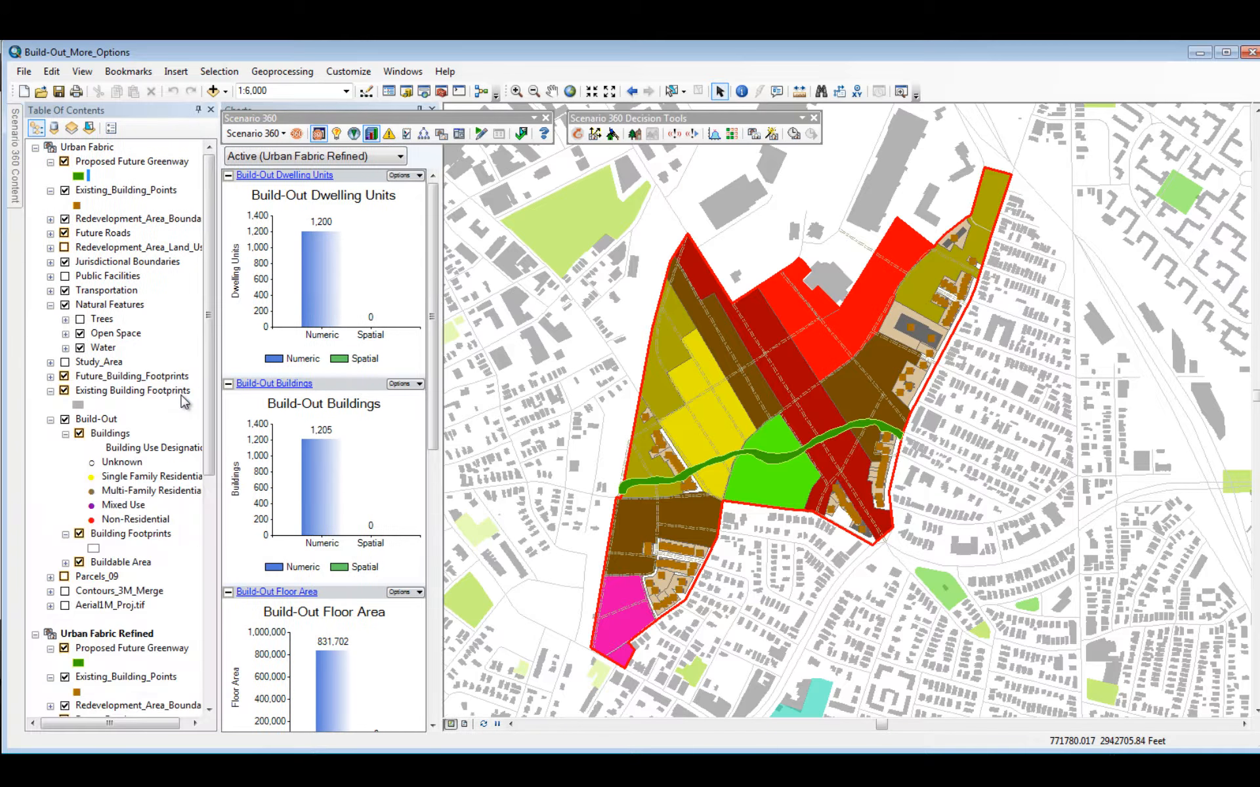
pyautogui.click(34, 149)
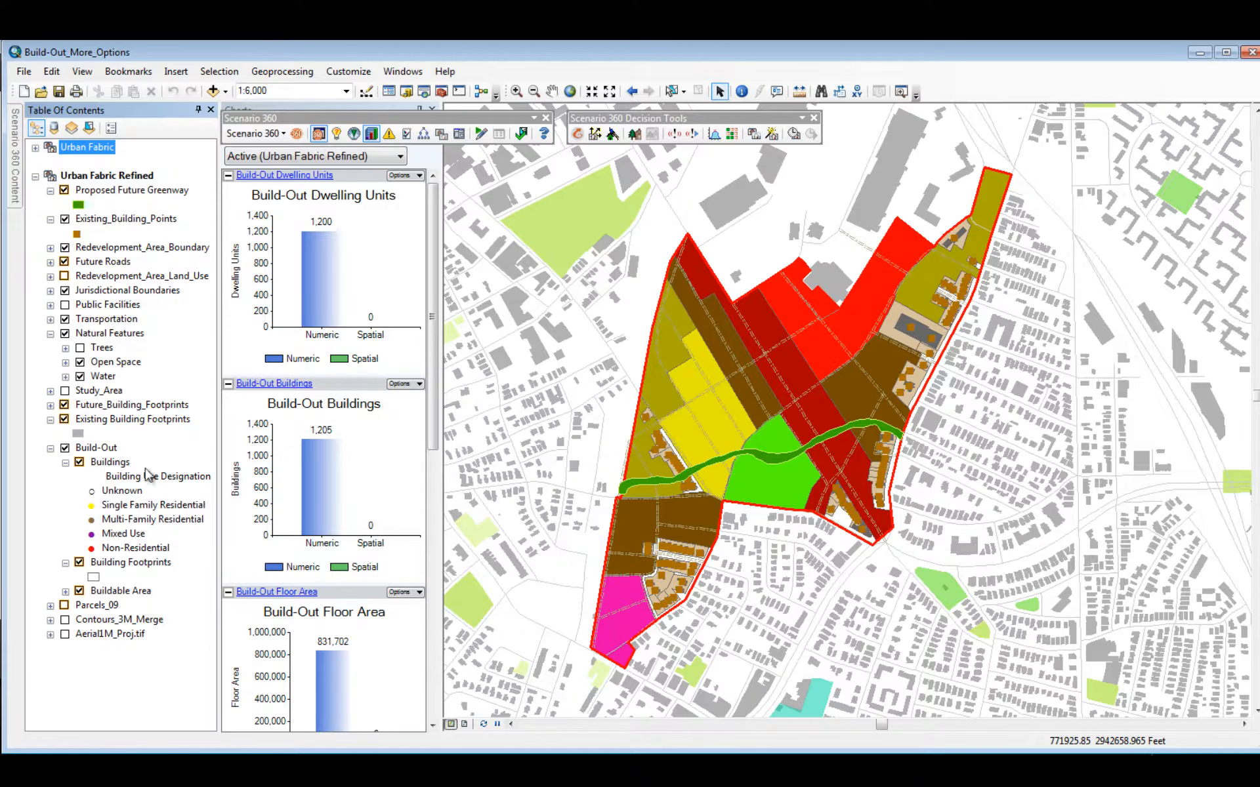
pyautogui.click(64, 190)
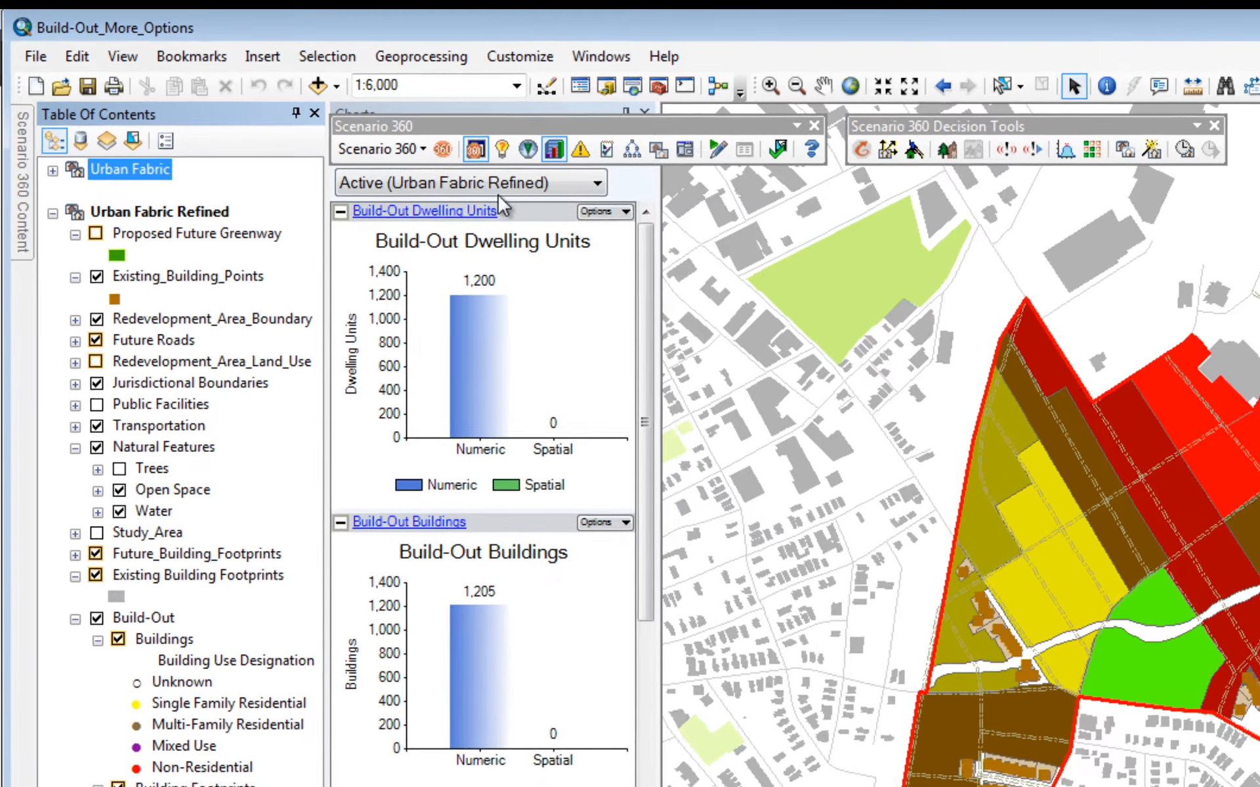
# Switch the build-out charts to compare by all scenarios.
pyautogui.click(515, 184)
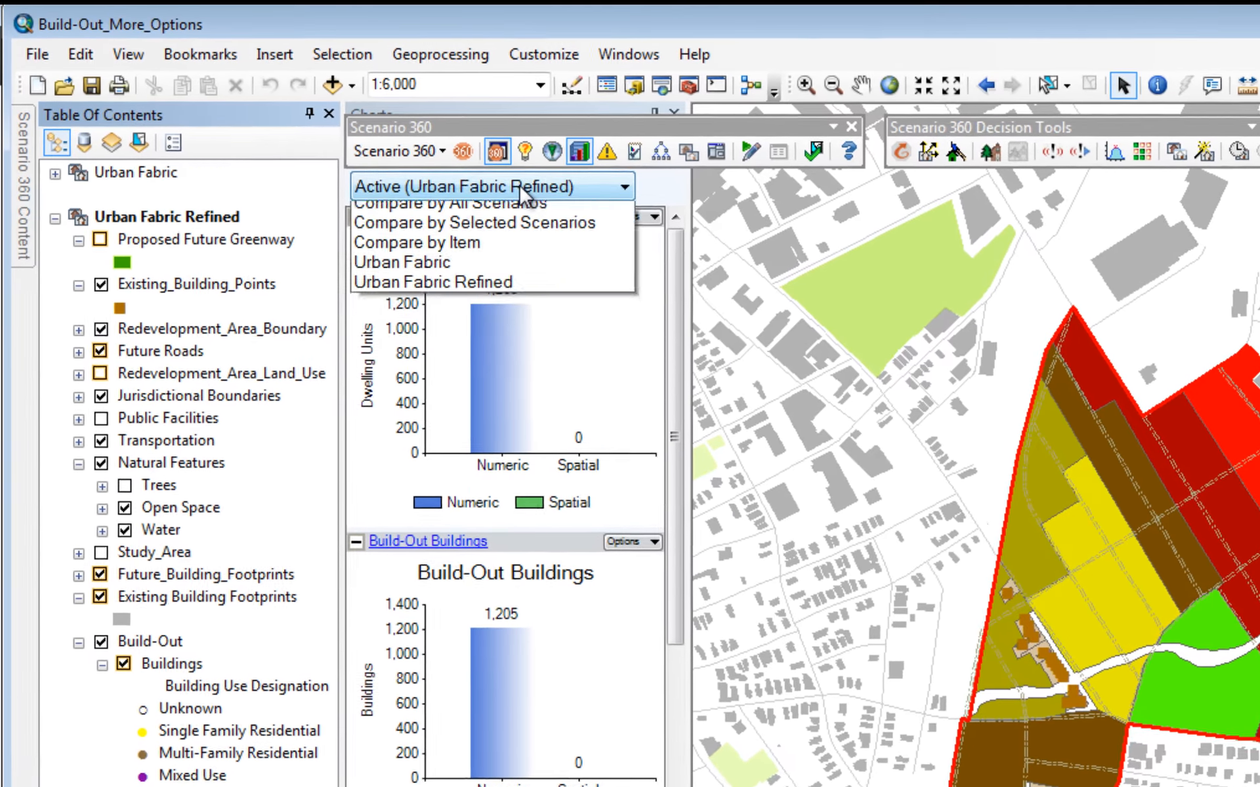
pyautogui.click(536, 234)
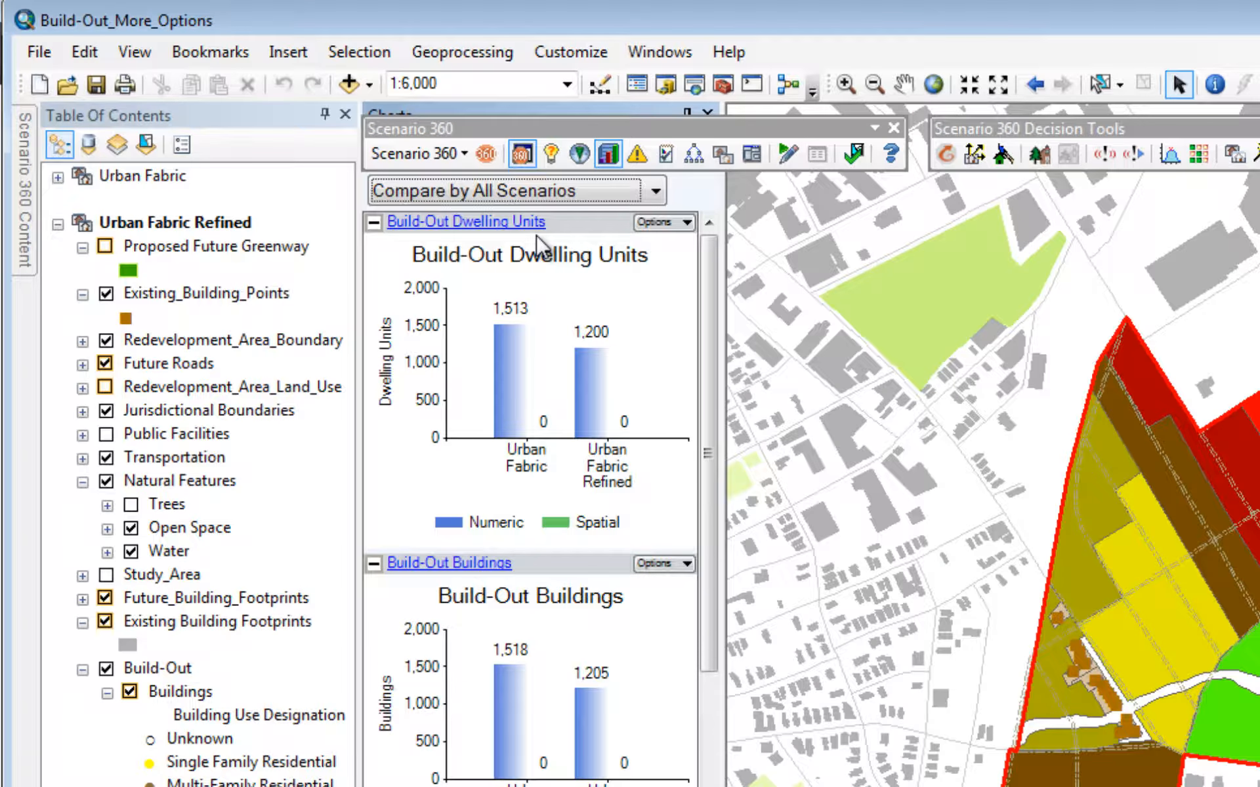